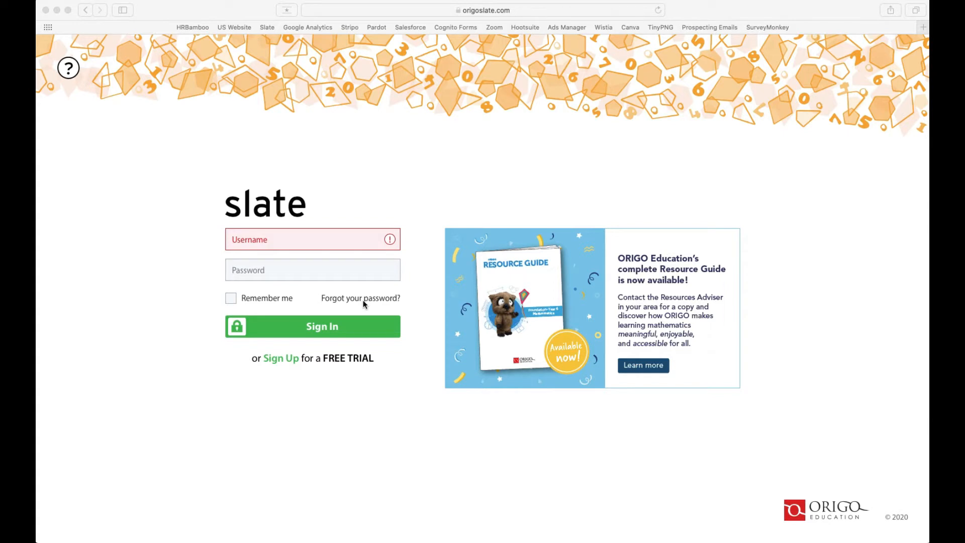
Step: Sign in to ORIGO Slate with the saved login from Safari's autofill
click(284, 246)
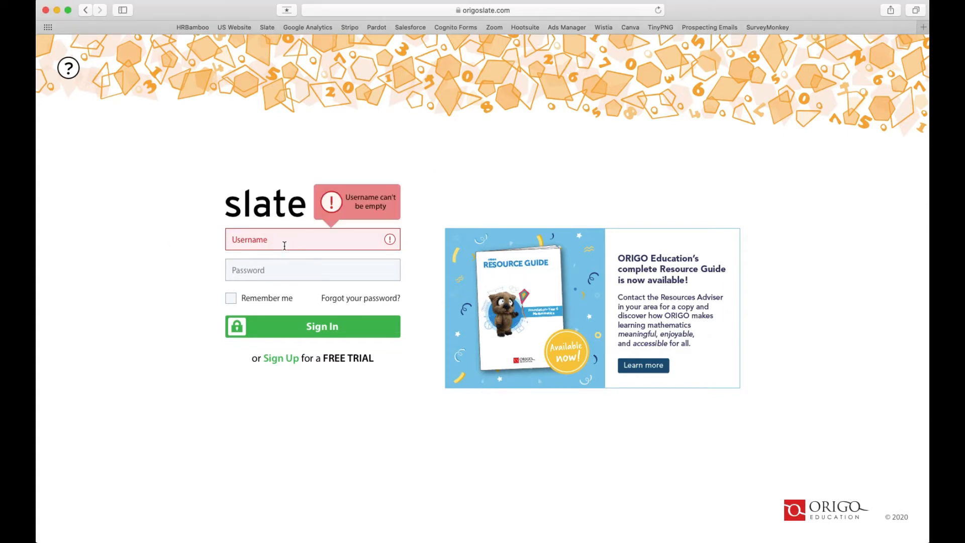
click(269, 239)
click(273, 264)
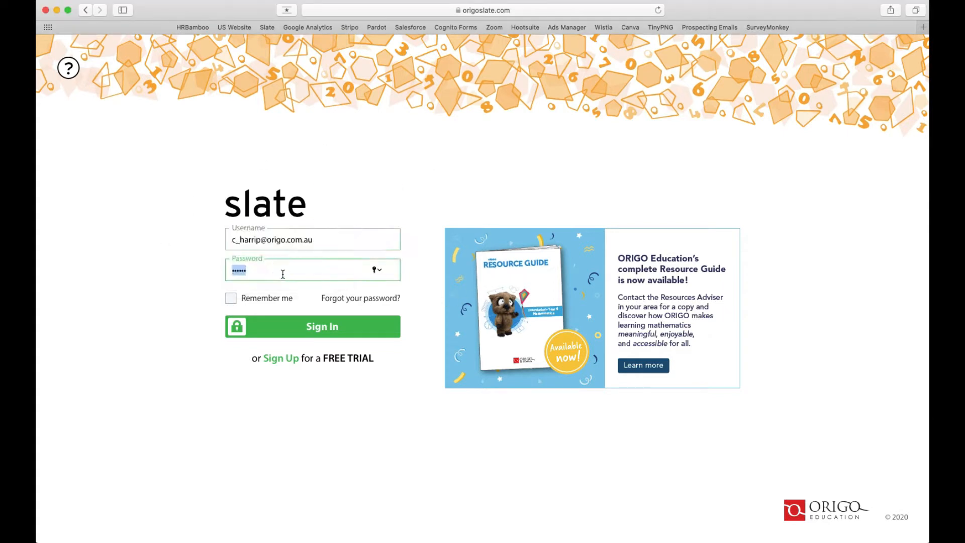
click(312, 329)
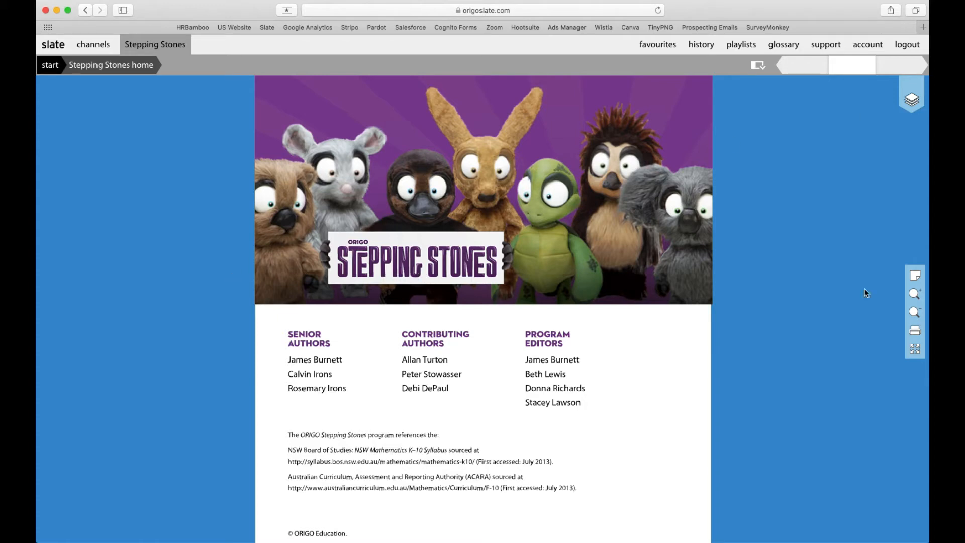
Step: Open the account area, confirm leaving Stepping Stones, and scroll through the Account page
click(865, 51)
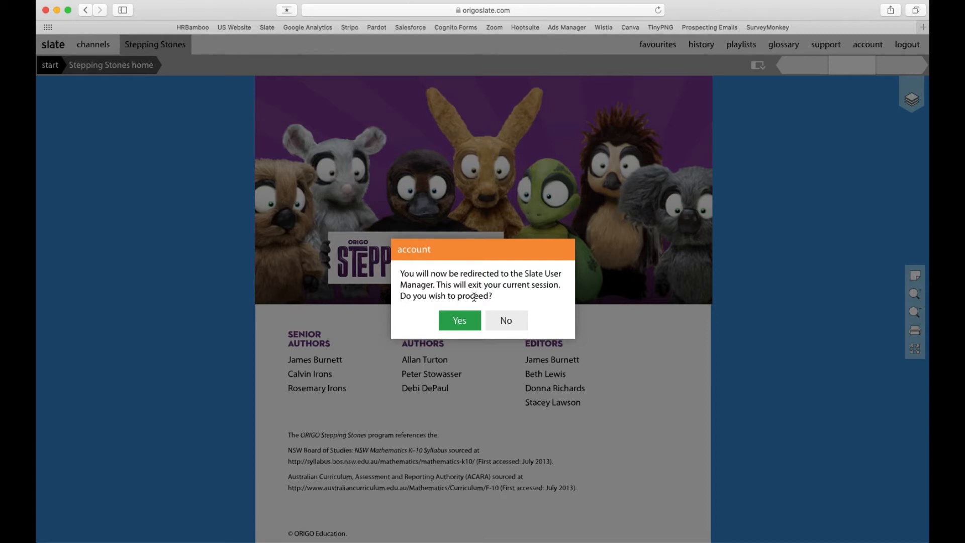
click(460, 324)
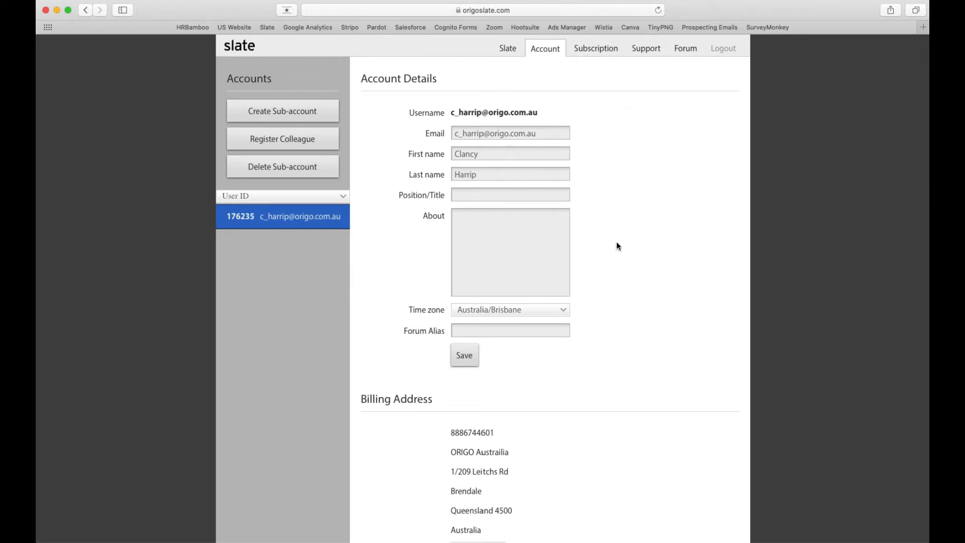
scroll(396, 395, down, 6)
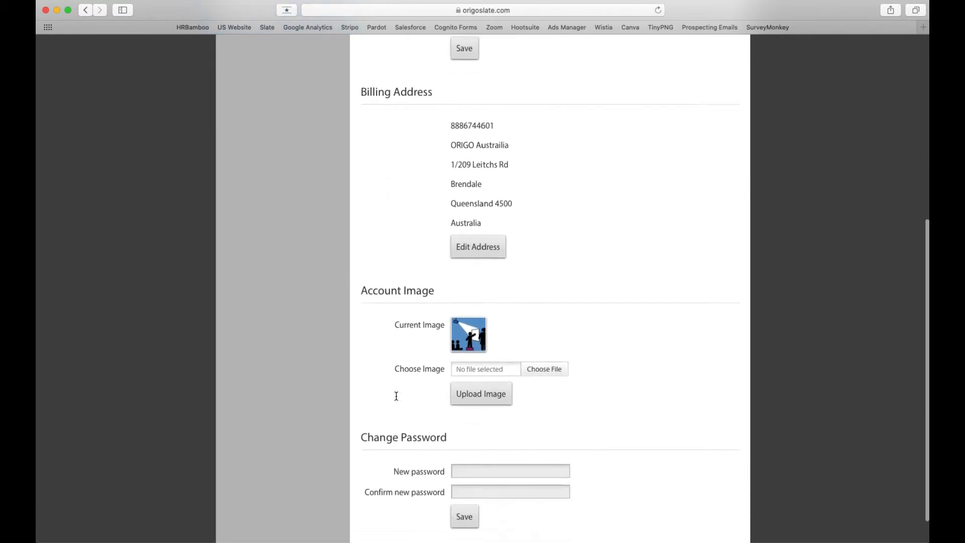
scroll(396, 396, down, 1)
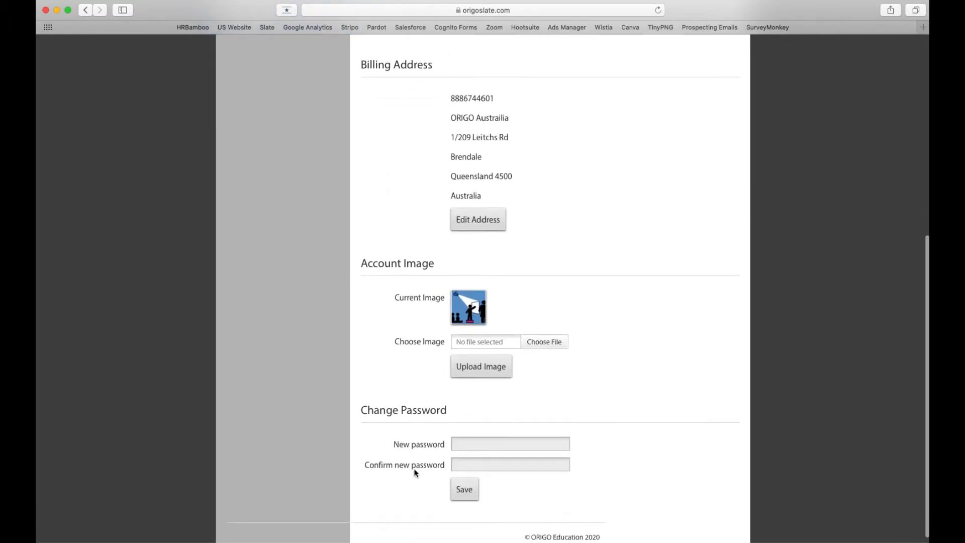
scroll(406, 395, up, 7)
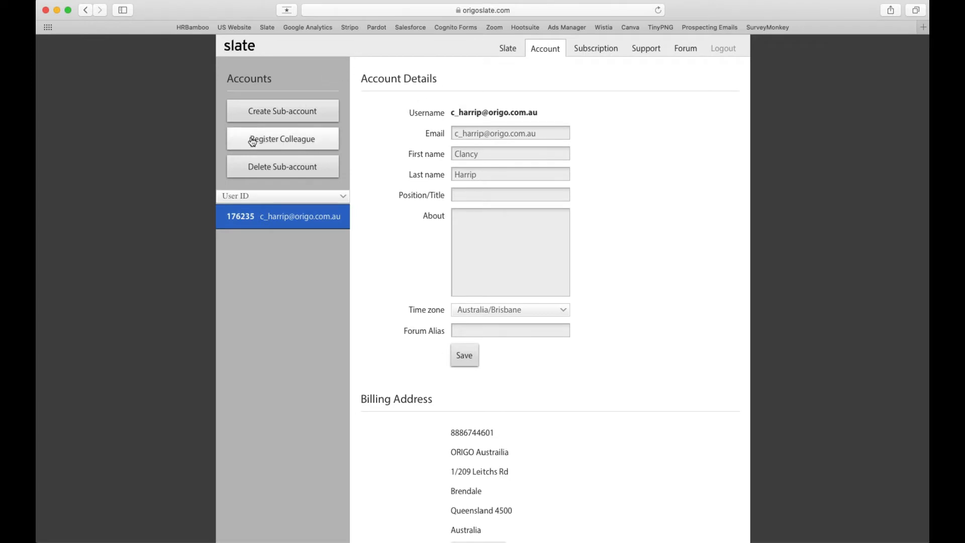
Step: Start a colleague registration and enter the colleague's e-mail address, first name and last name
click(298, 143)
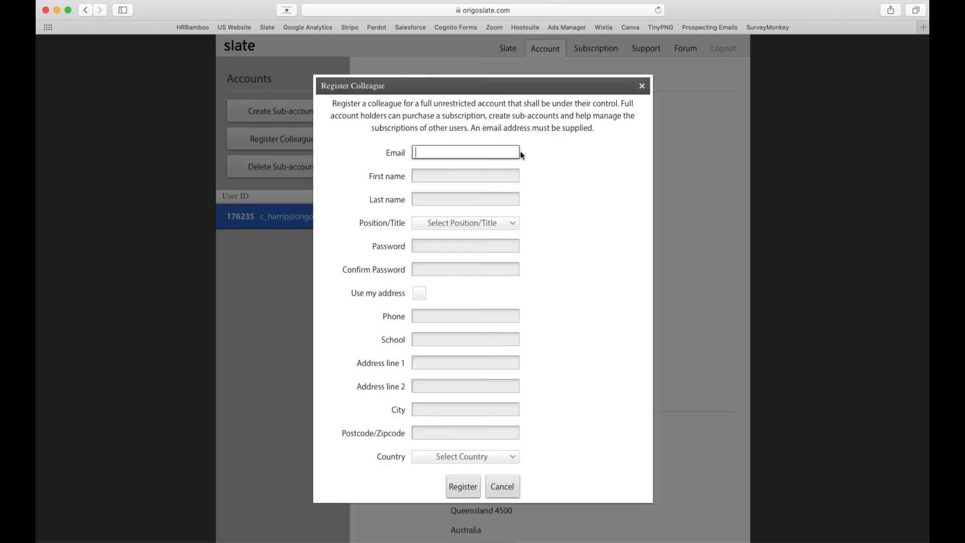
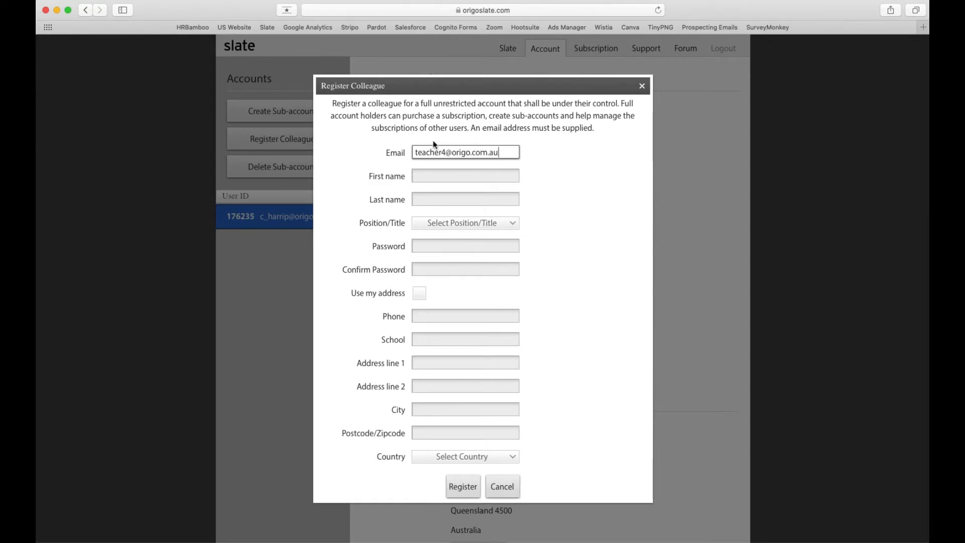
click(430, 177)
text(Test)
key(Tab)
text(`)
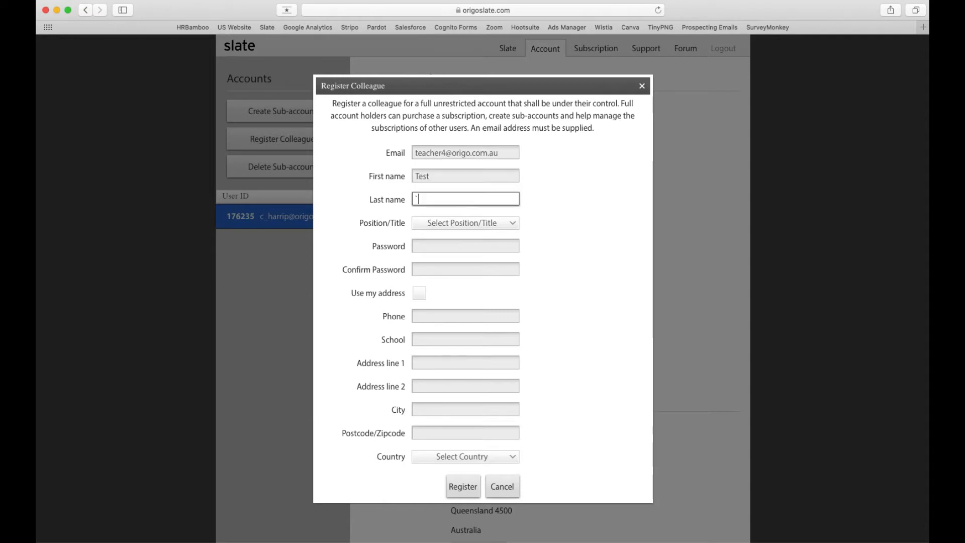
key(BackSpace)
text(Teacher4)
Step: Set position to Teacher, enter and confirm the password, reuse the account holder's address, and register
click(474, 228)
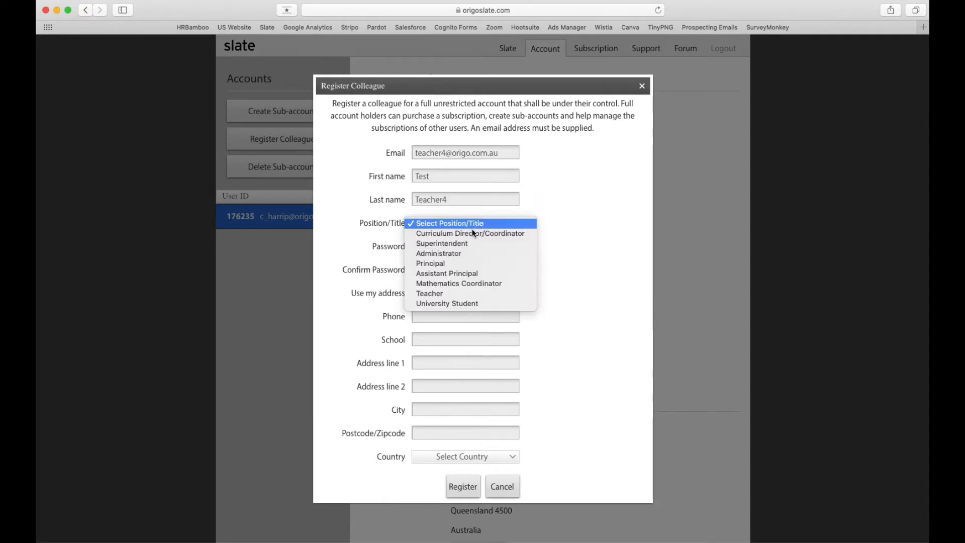
click(456, 292)
click(448, 246)
text(or)
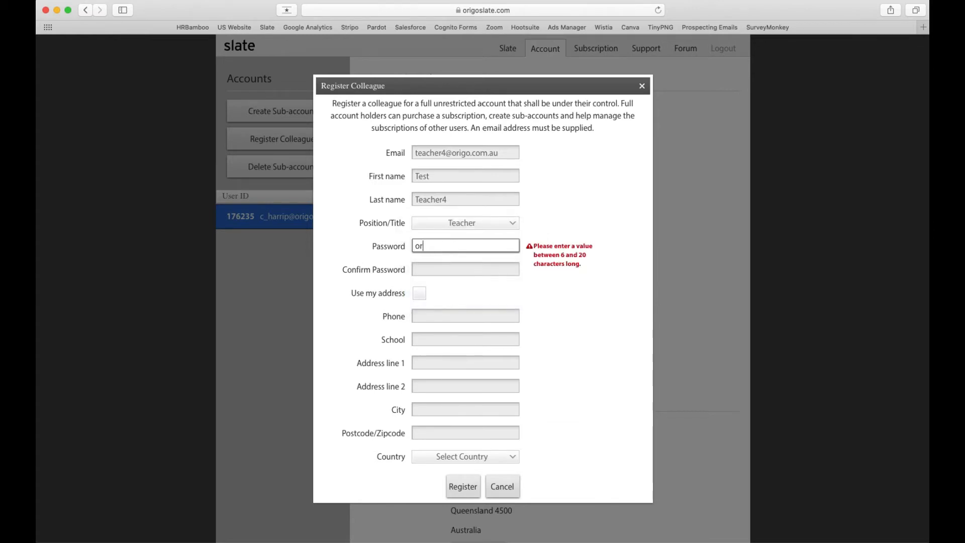
text(igo123)
key(Tab)
text(org)
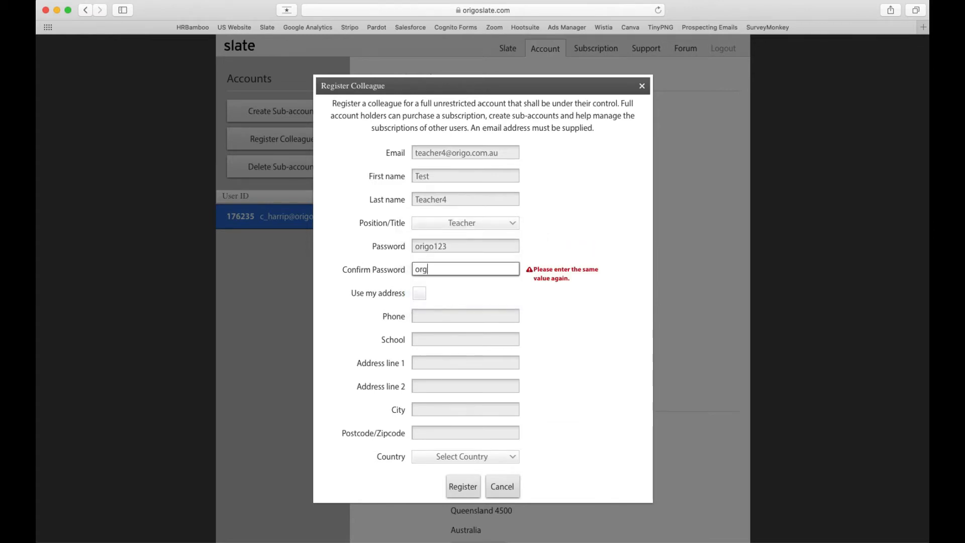
text(io123)
drag(430, 270, 421, 269)
text(rig)
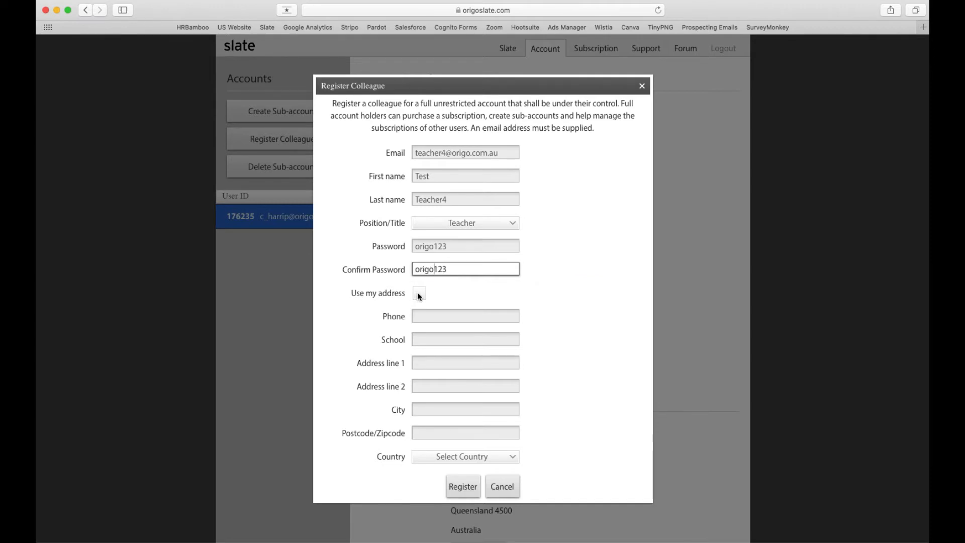
scroll(425, 336, down, 3)
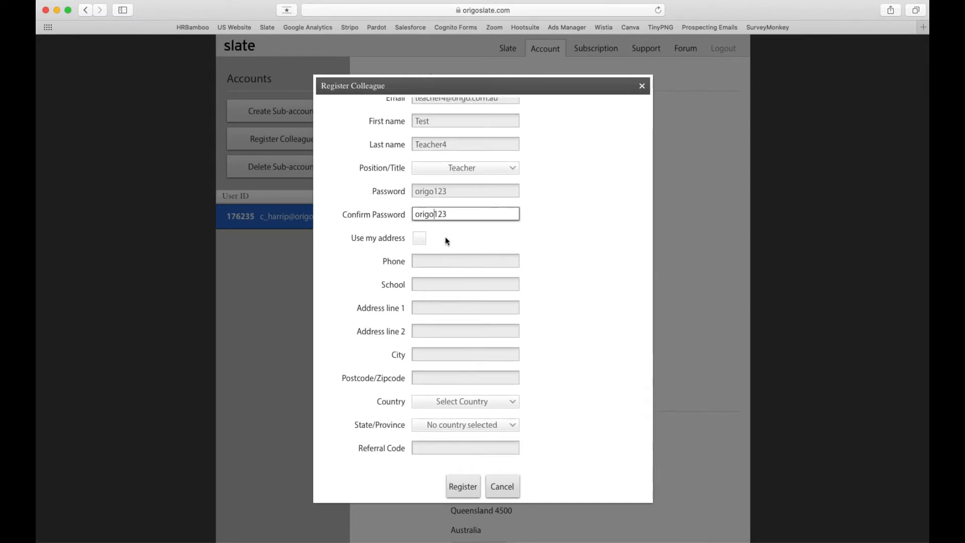
click(382, 239)
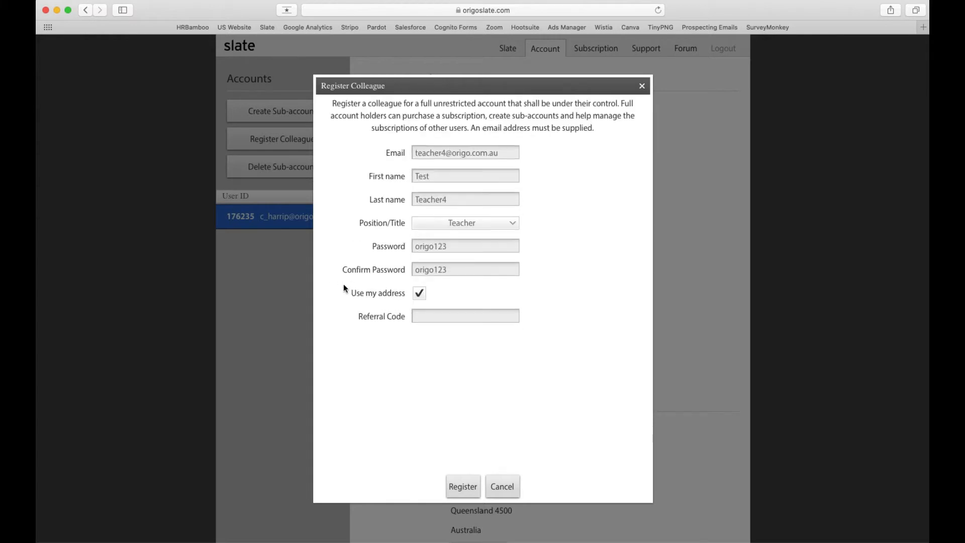
click(465, 494)
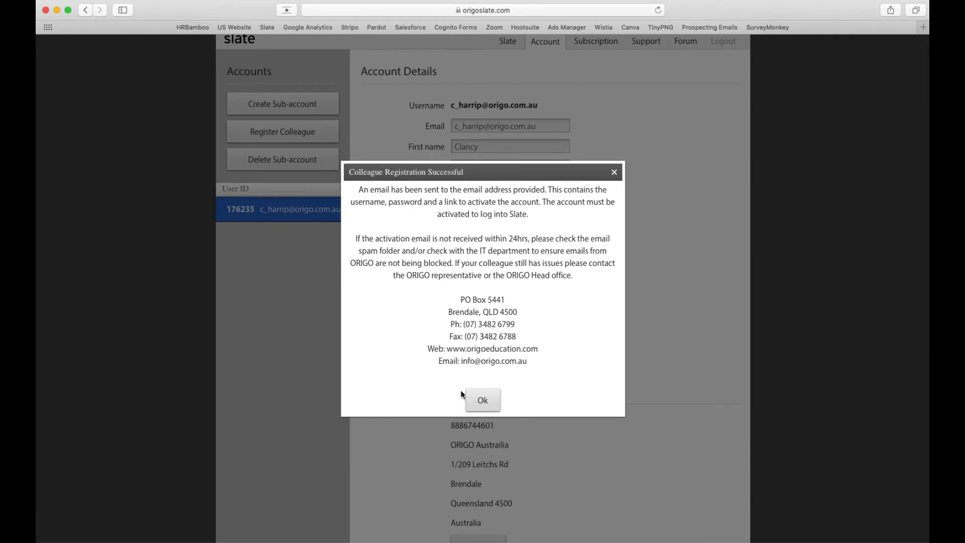
Step: Dismiss the Colleague Registration Successful message with Ok
scroll(376, 209, up, 1)
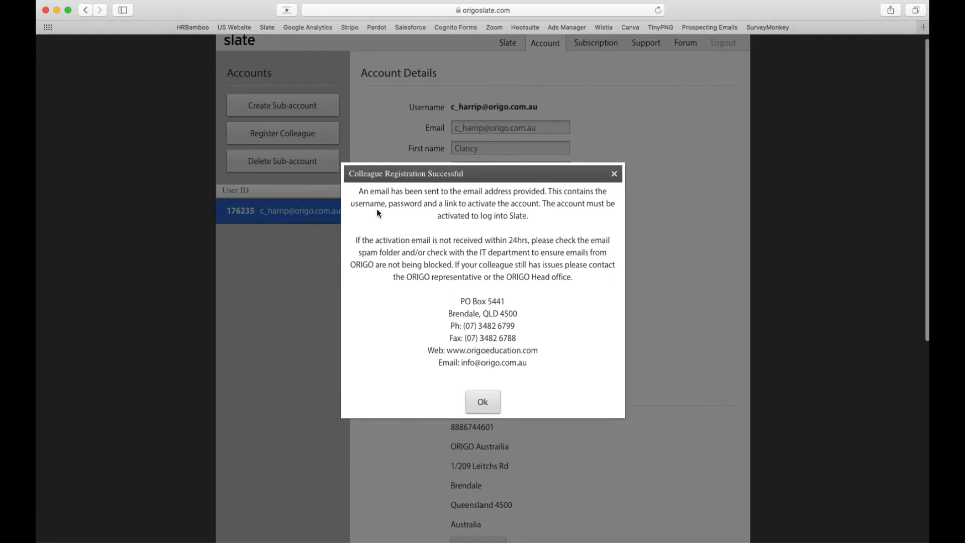
scroll(405, 196, down, 1)
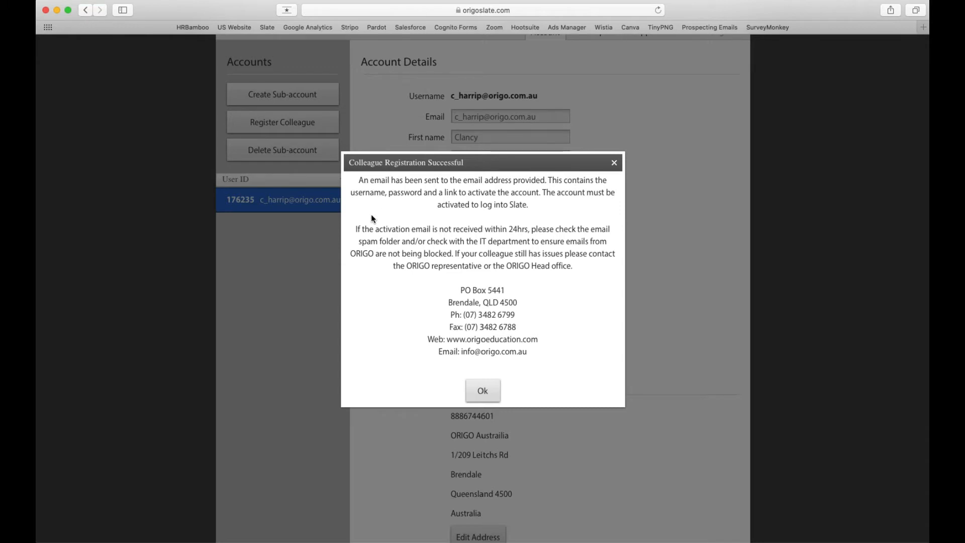
click(481, 393)
scroll(418, 218, up, 1)
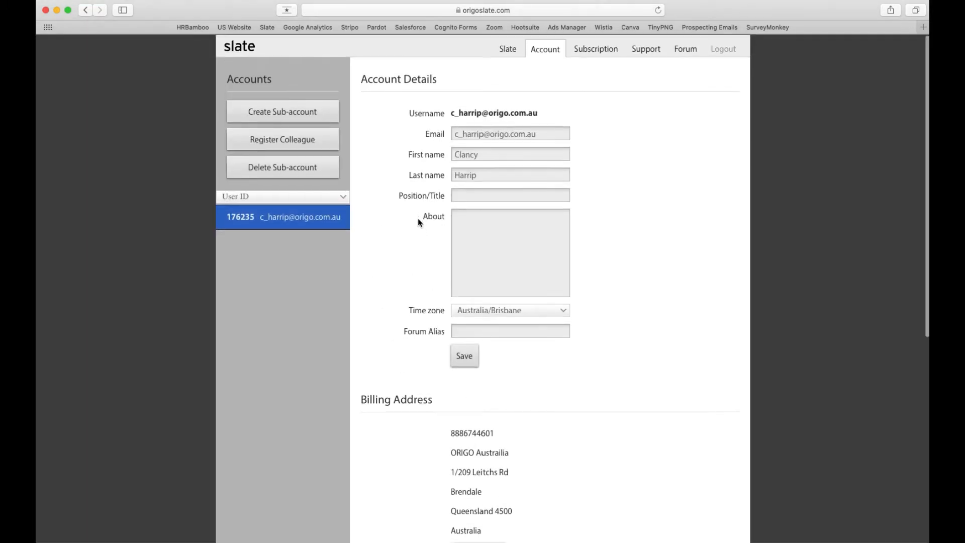
click(281, 141)
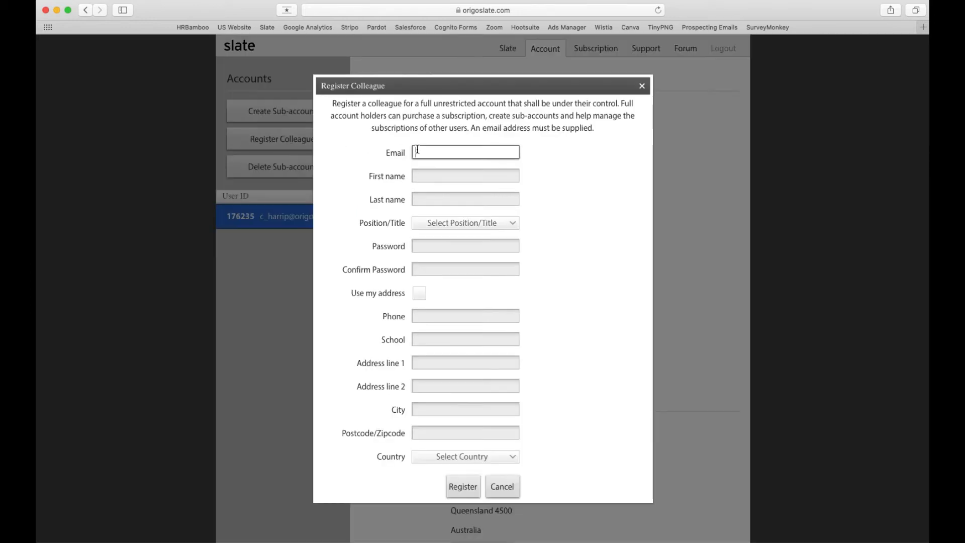
text(orig)
key(BackSpace)
key(BackSpace)
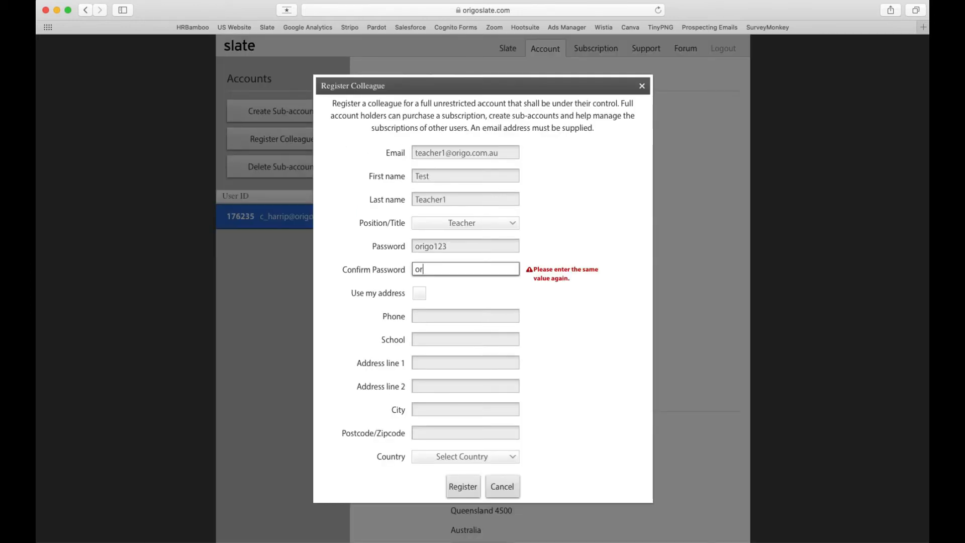
text(igo123)
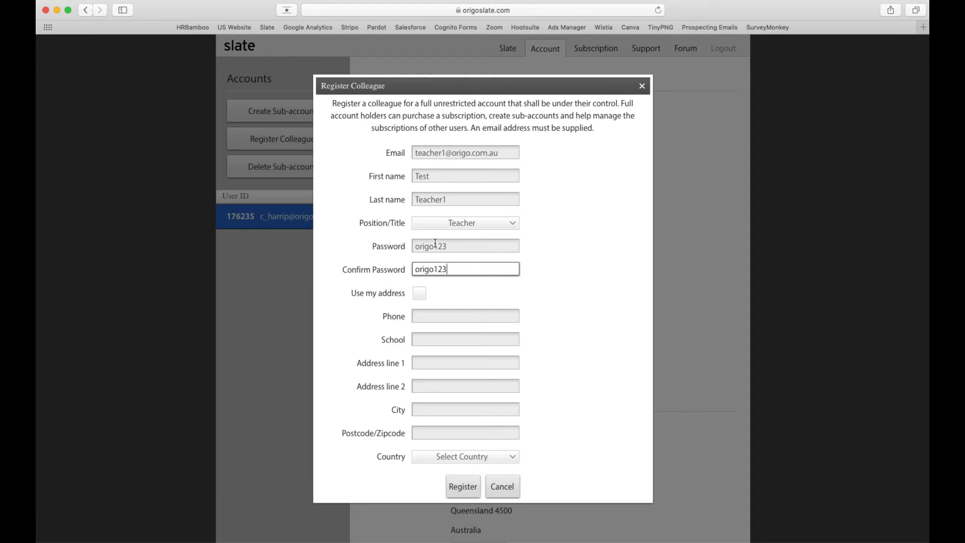
click(424, 293)
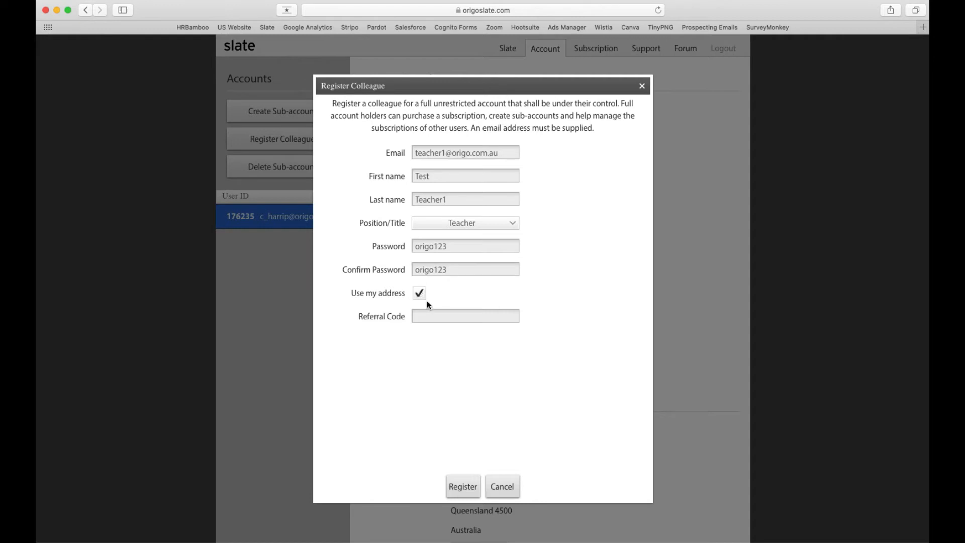
click(462, 487)
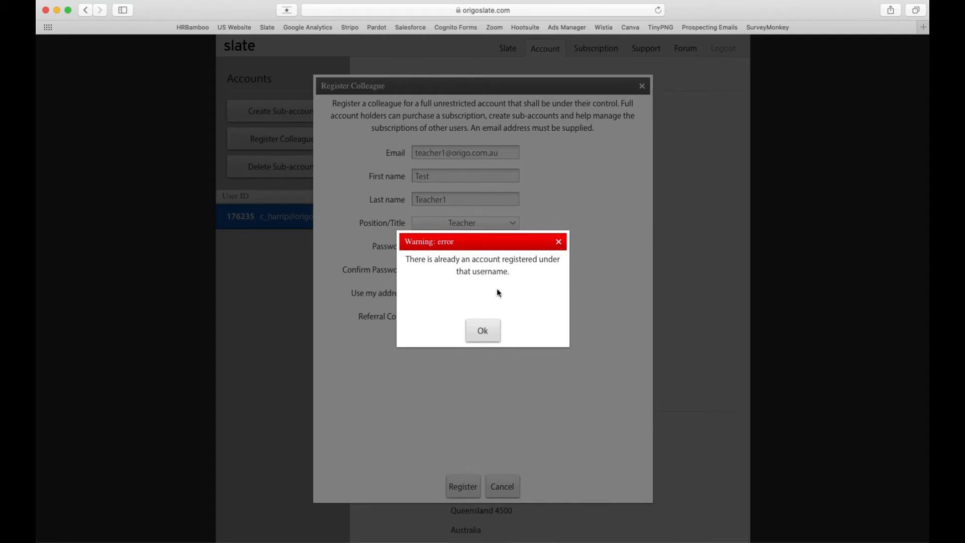
click(480, 331)
click(642, 86)
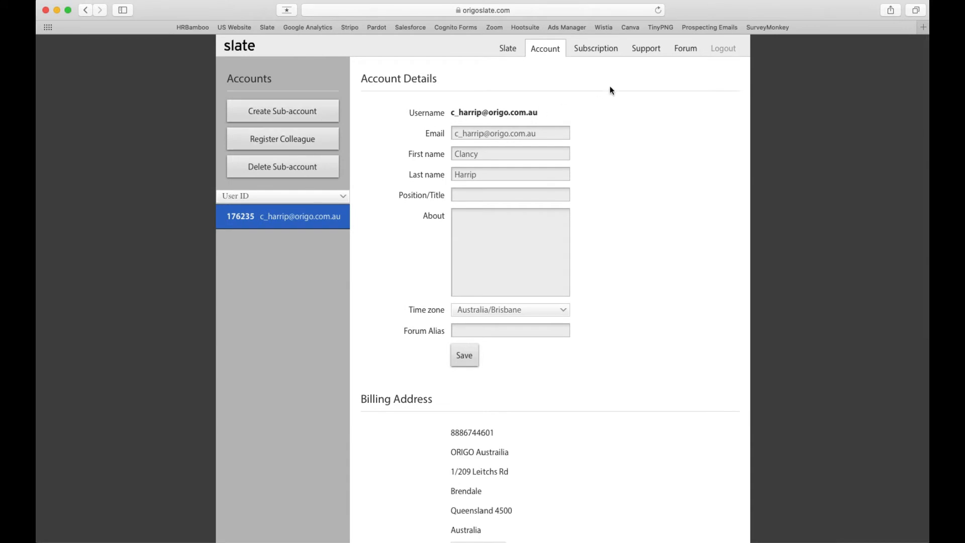
Step: Open the Subscription tab's Allocations table showing the owner and teacher1 licence counts
click(596, 49)
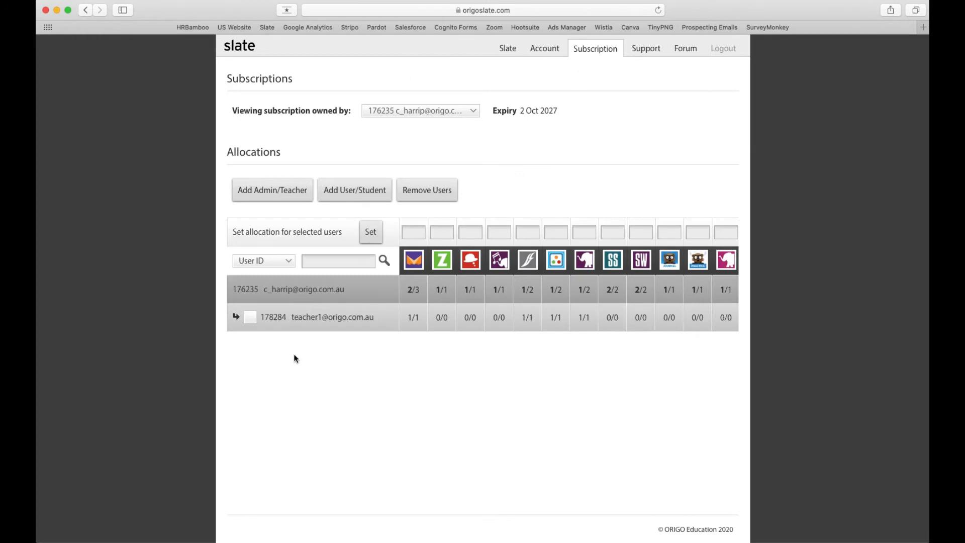
mouse_move(315, 289)
Step: Add the teacher2 and teacher4 accounts as teachers from the Add Administrator list
mouse_move(308, 290)
mouse_move(308, 328)
click(266, 196)
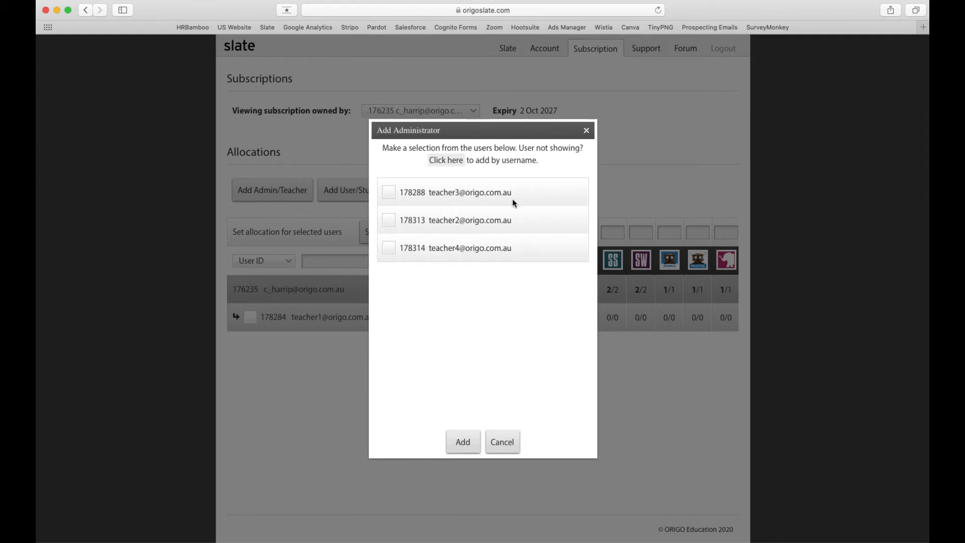
click(390, 221)
click(389, 247)
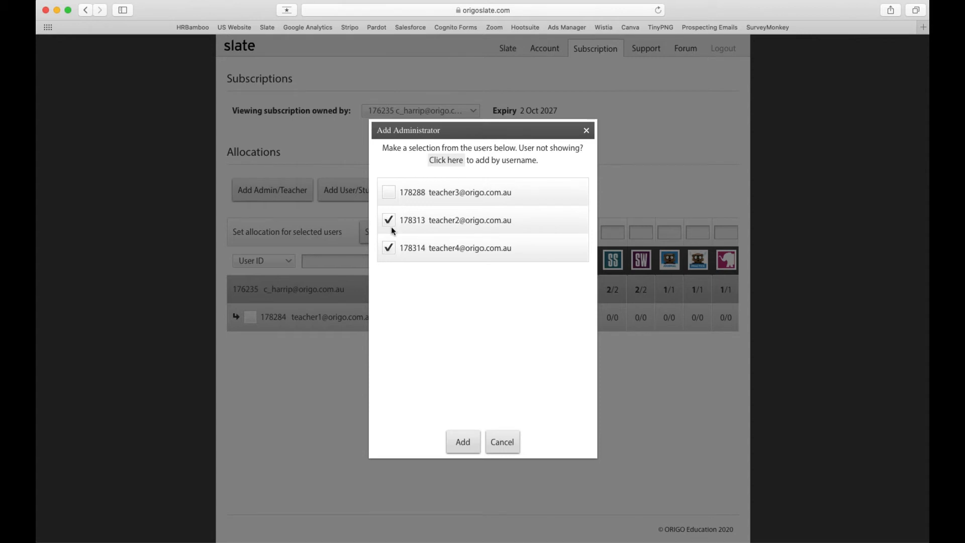
click(465, 443)
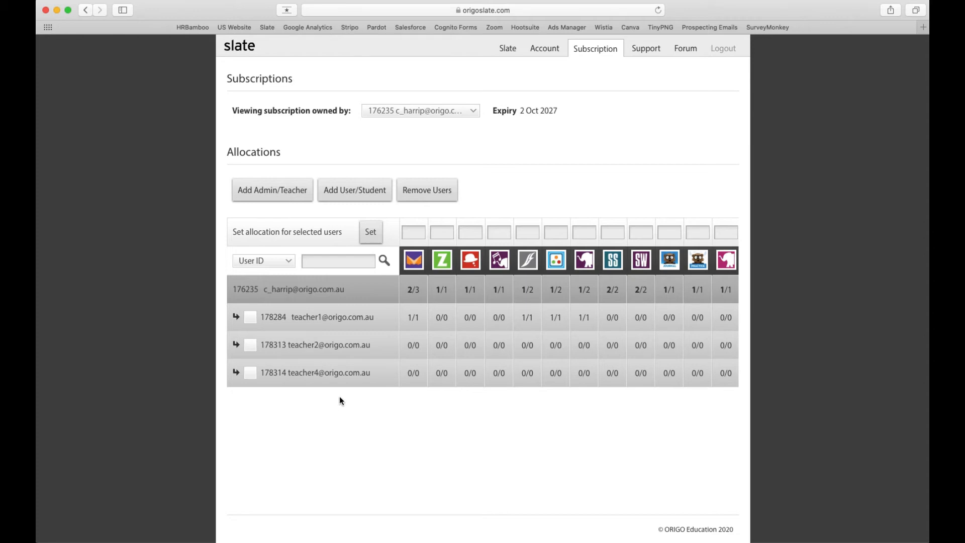
click(272, 191)
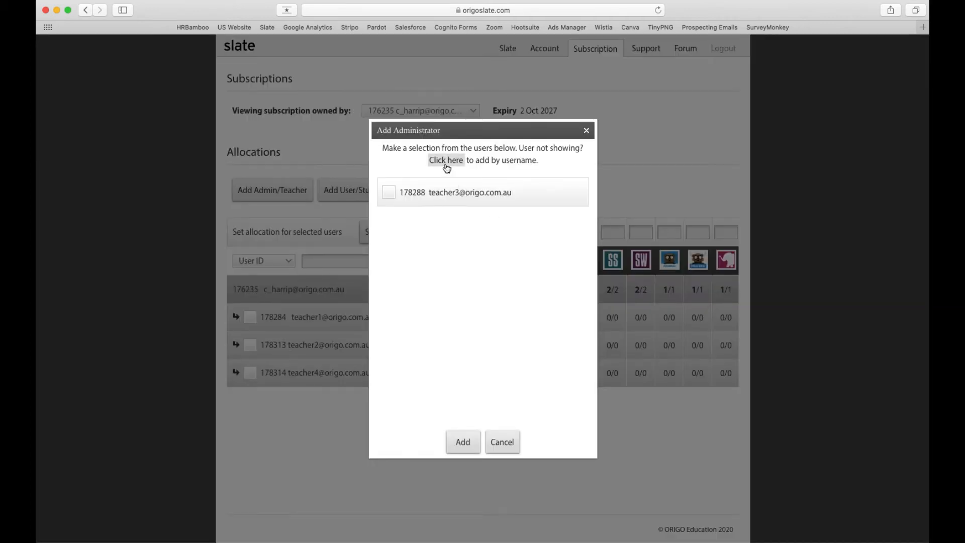
Step: Add an unlisted colleague as a teacher by entering their e-mail username
click(446, 161)
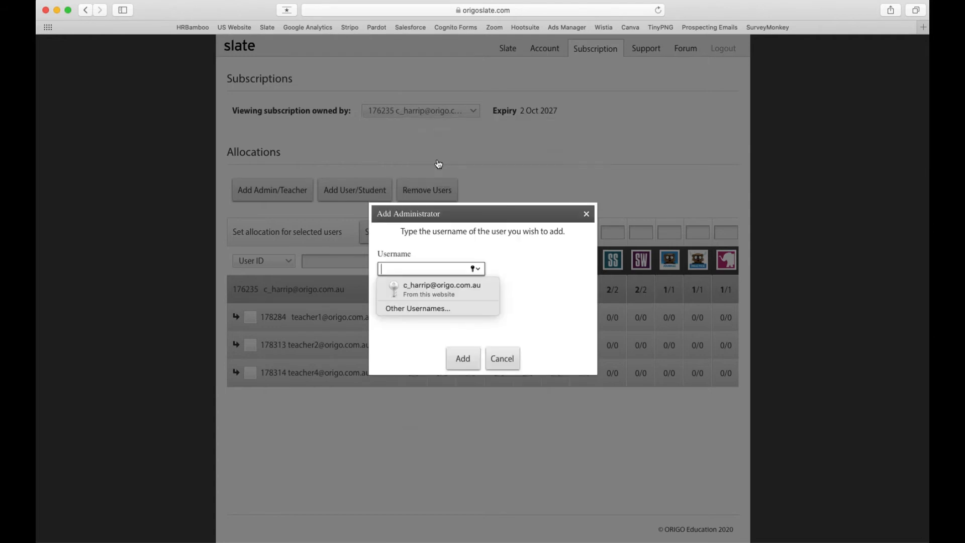
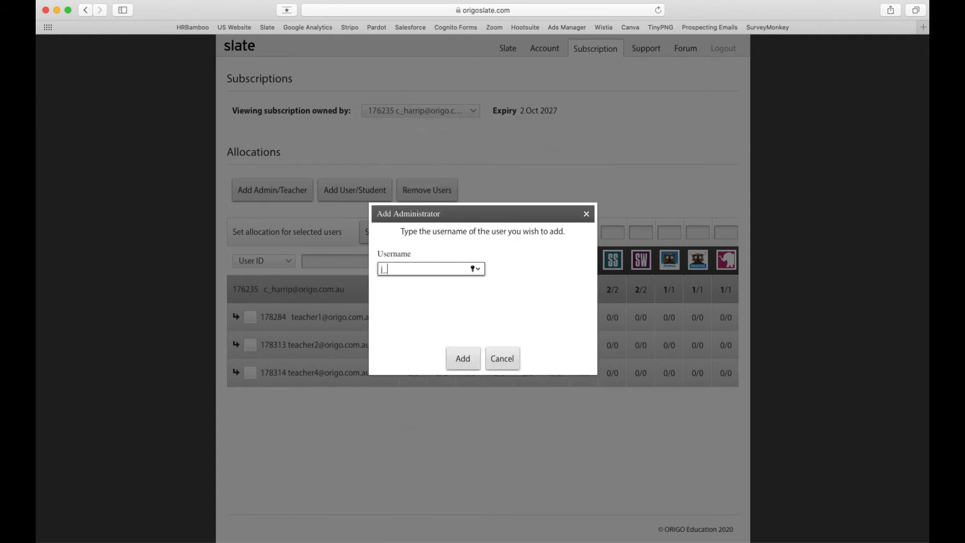
click(472, 358)
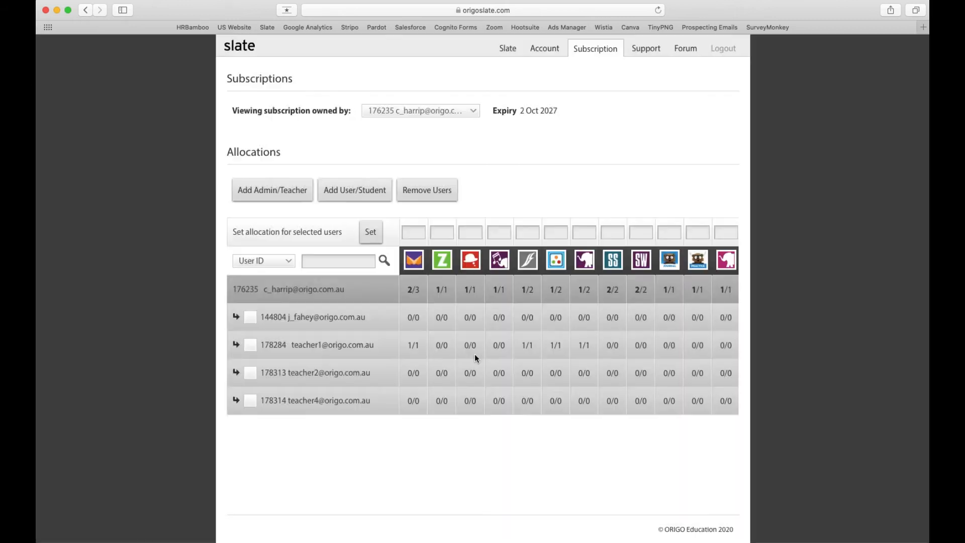
Step: Select teacher2 and enter 1 in the first, third, fourth, seventh and eighth allocation boxes
mouse_move(395, 372)
mouse_move(324, 346)
click(250, 374)
click(415, 233)
text(1)
click(474, 234)
text(1)
click(503, 231)
text(1)
click(583, 232)
text(1)
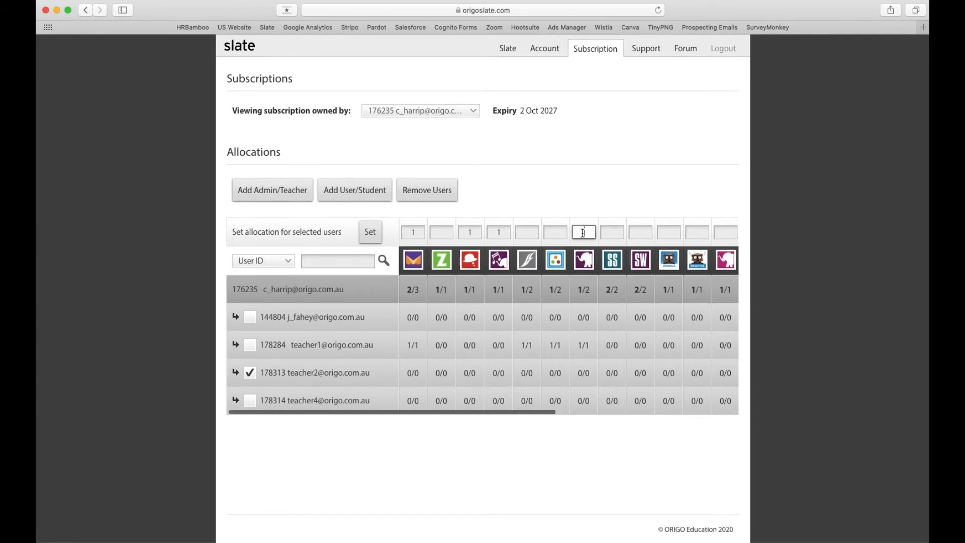
click(610, 233)
text(1)
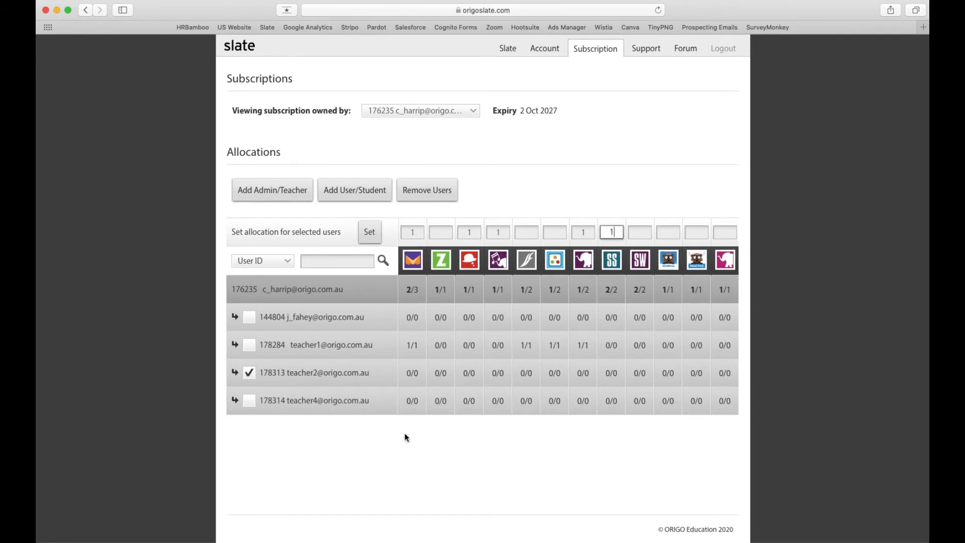
Step: Apply the allocation with Set and acknowledge the save confirmation
mouse_move(290, 373)
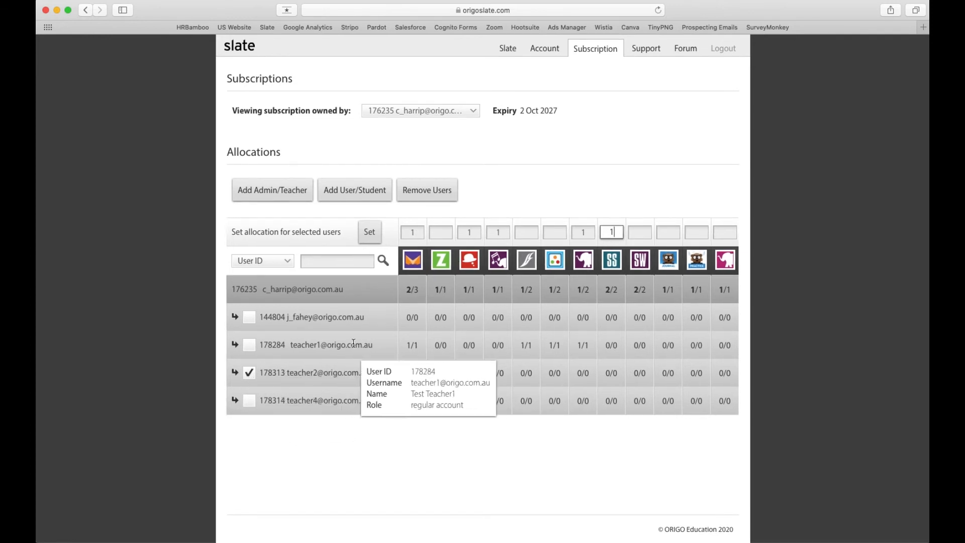
click(373, 236)
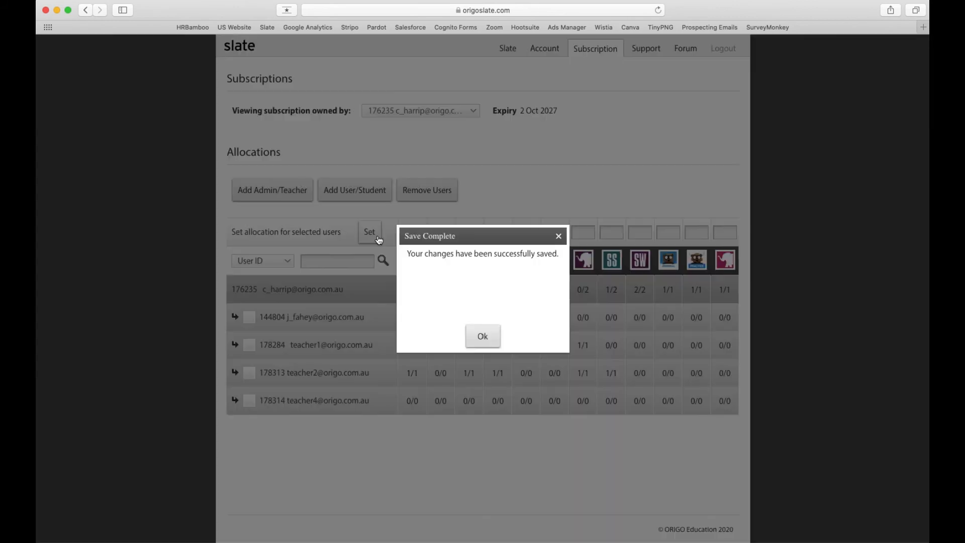
click(482, 338)
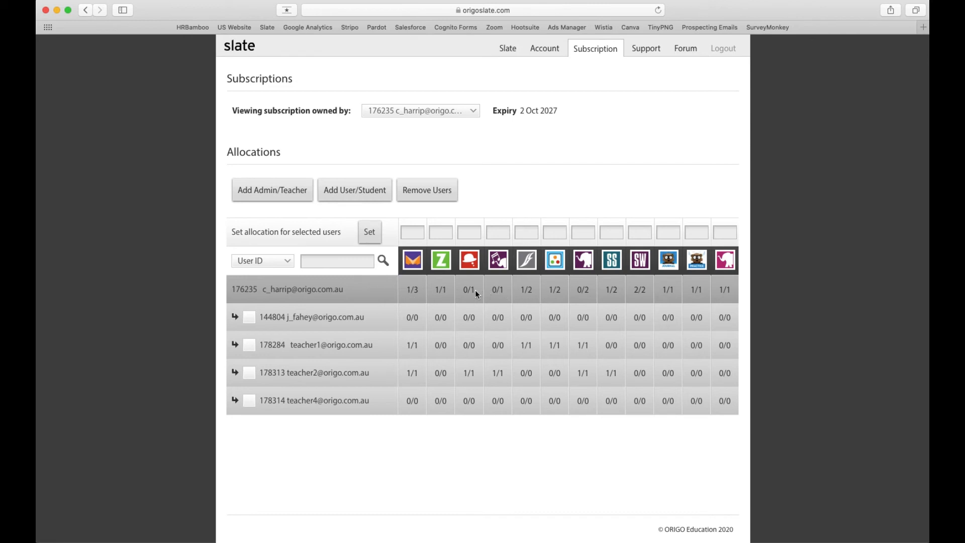
Step: Set teacher2's first, third, fourth, seventh and eighth product licences to 0 and save
click(246, 375)
click(409, 231)
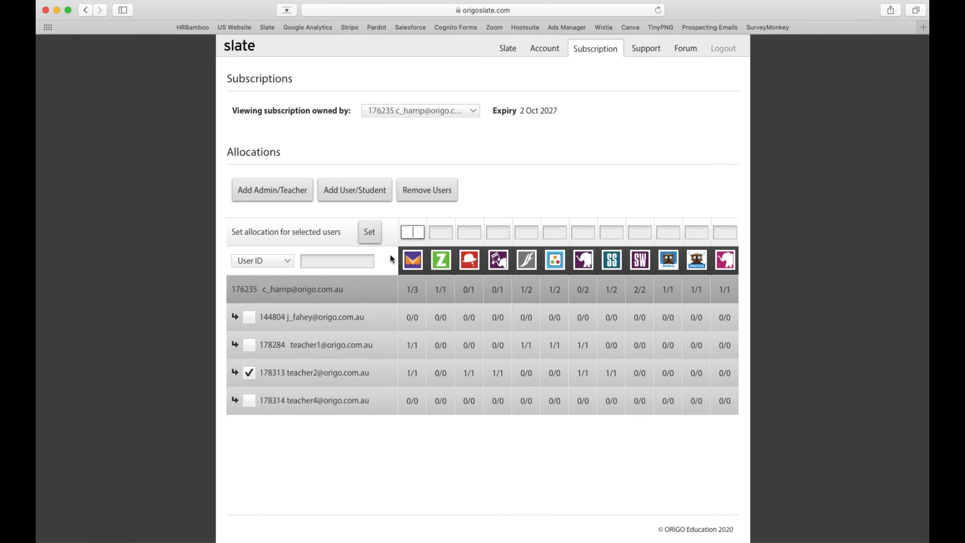
text(0)
click(468, 233)
text(0)
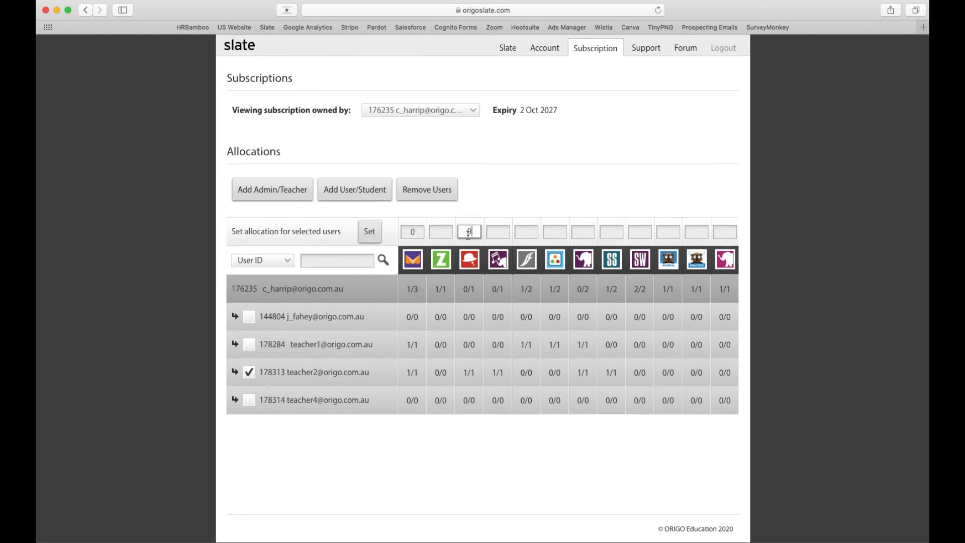
click(497, 233)
text(0)
click(581, 232)
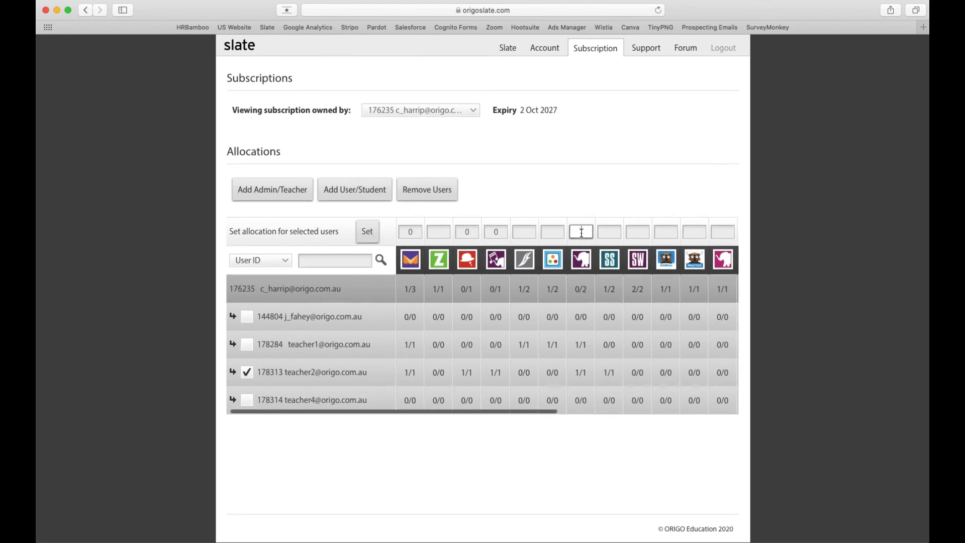
text(0)
click(610, 231)
text(0)
click(366, 233)
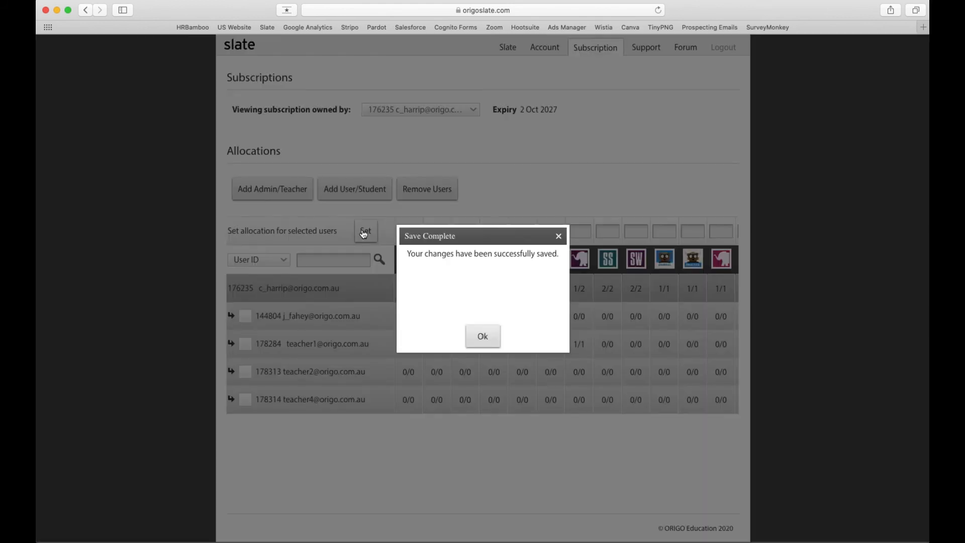
click(490, 342)
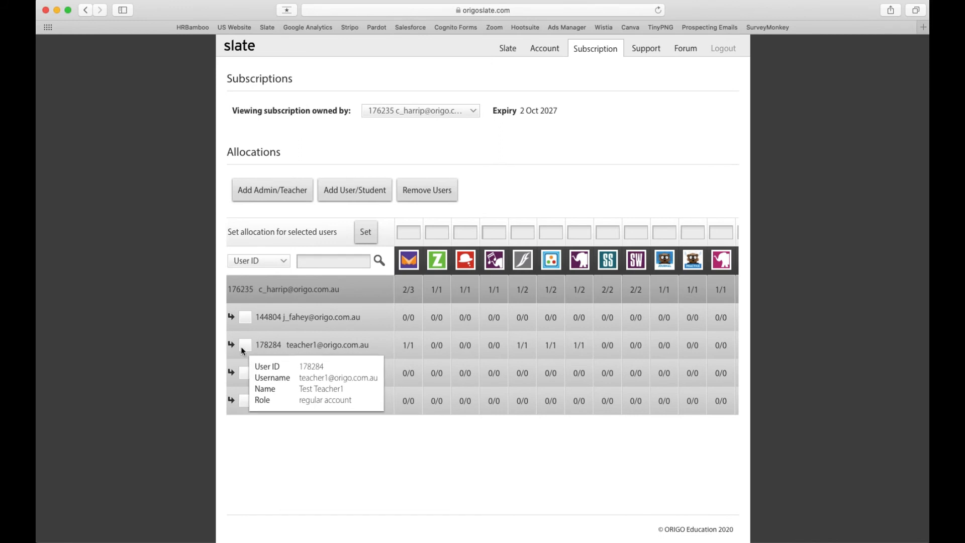
Step: Select teacher2 and teacher4 and set 1 licence in the first, second, SS and SW products
mouse_move(305, 411)
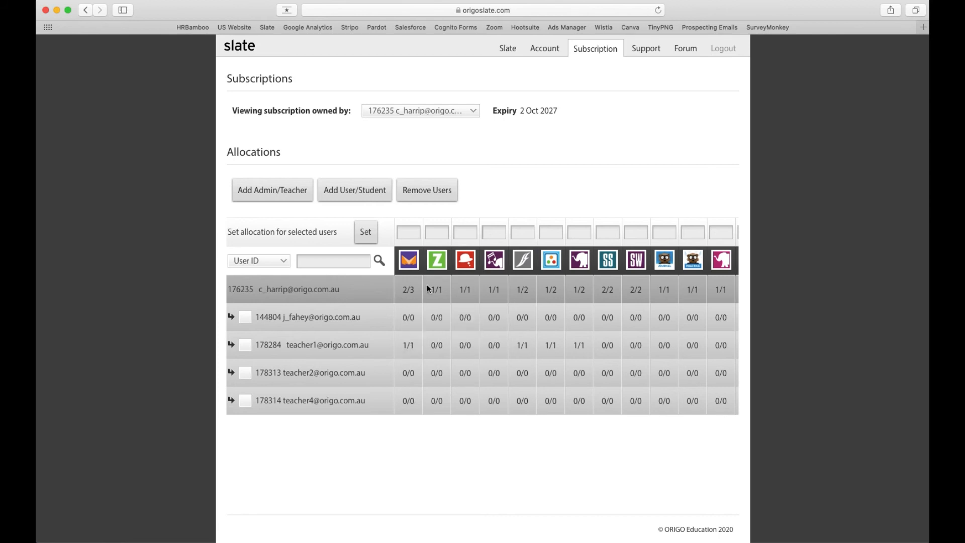
click(245, 377)
click(245, 401)
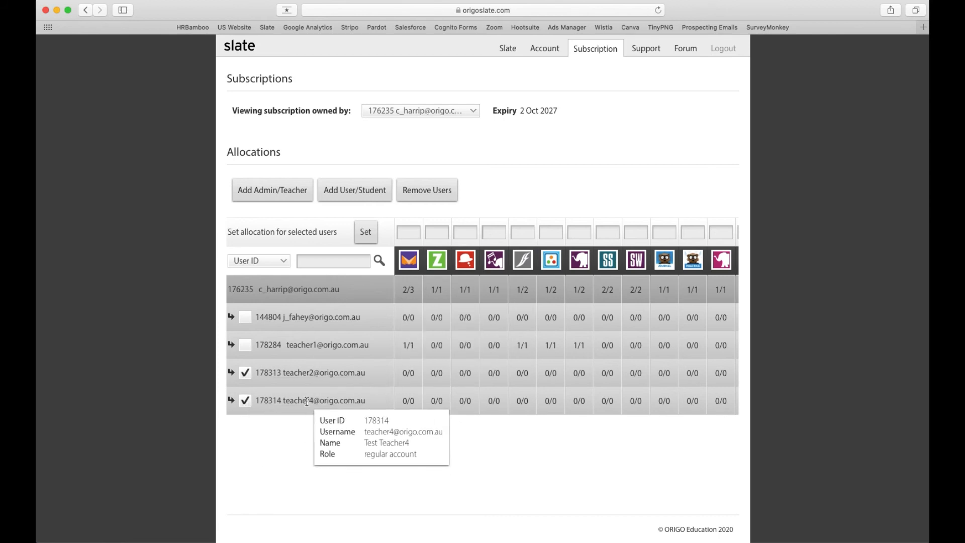
click(406, 232)
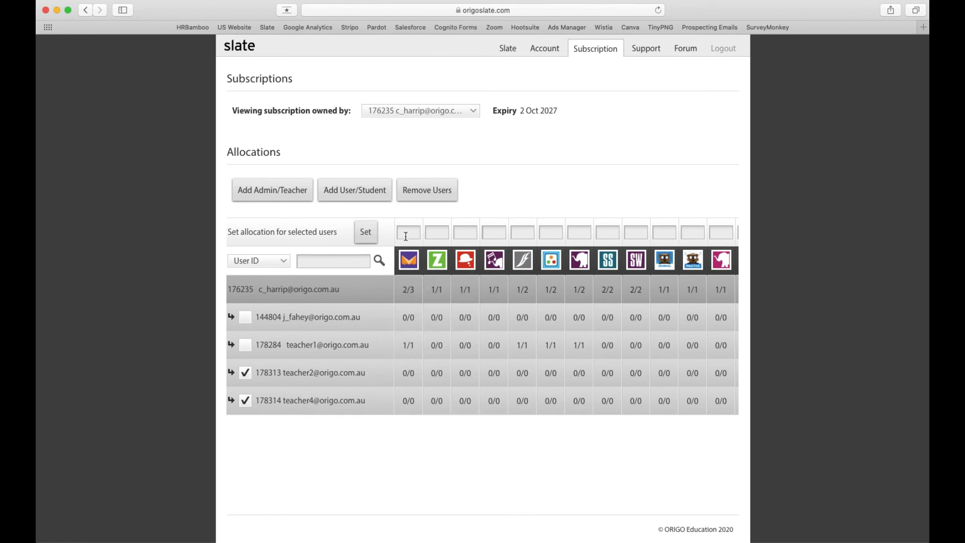
text(1)
click(437, 233)
text(1)
click(607, 232)
text(1)
click(636, 232)
text(1)
click(366, 233)
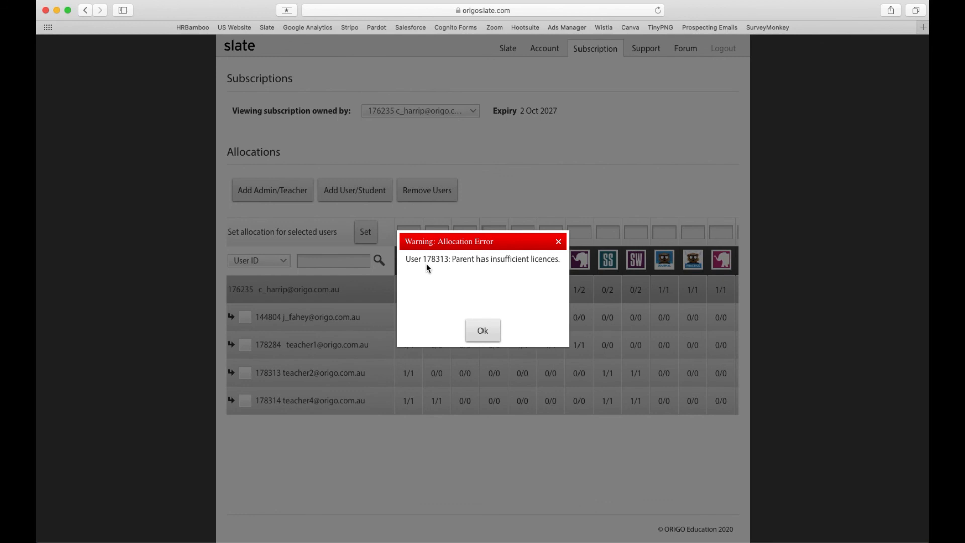
Step: Dismiss the licence warning, then allocate 1 licence of the third product to teacher2
click(482, 330)
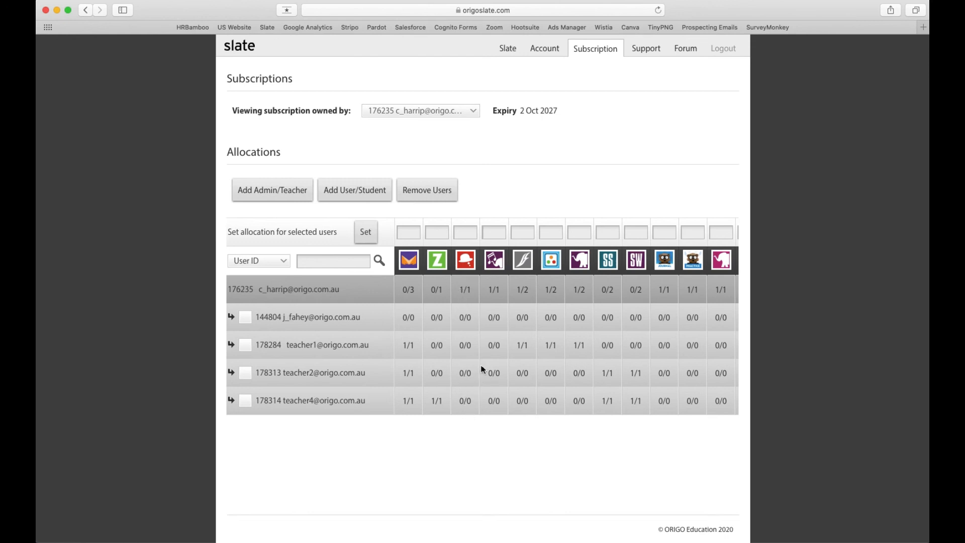
click(465, 232)
text(1)
click(245, 373)
click(366, 232)
click(482, 336)
Step: Select teacher4, teacher2 and teacher1 and remove all three users at once
click(245, 401)
click(246, 371)
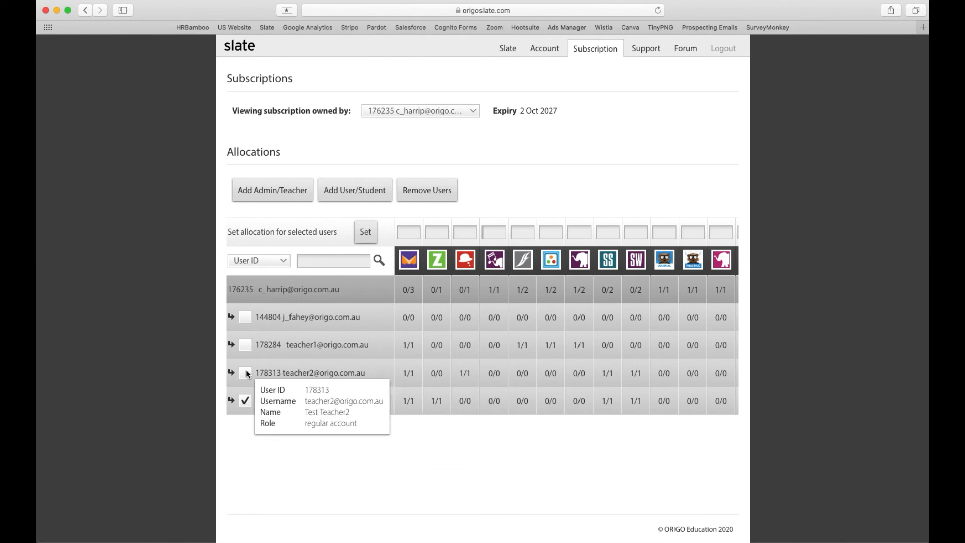
click(246, 345)
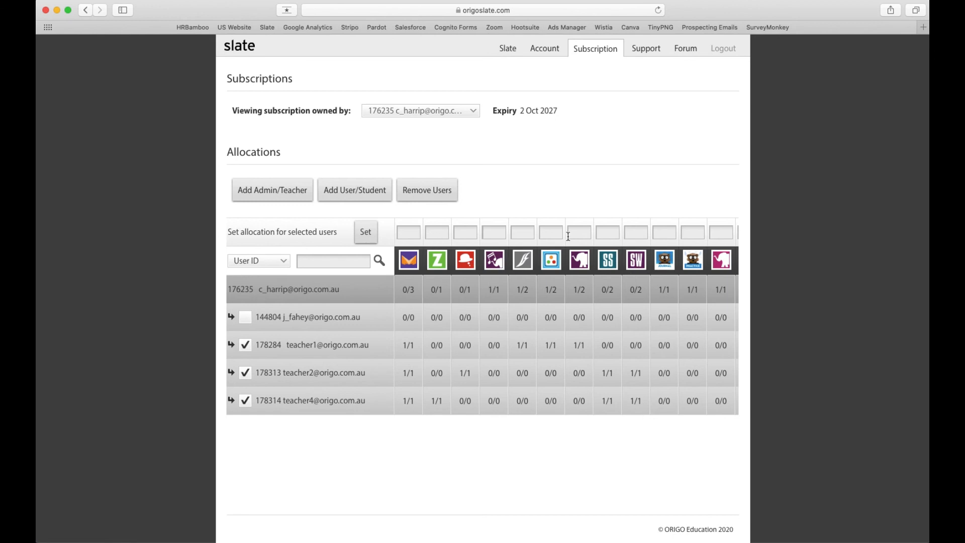
click(431, 192)
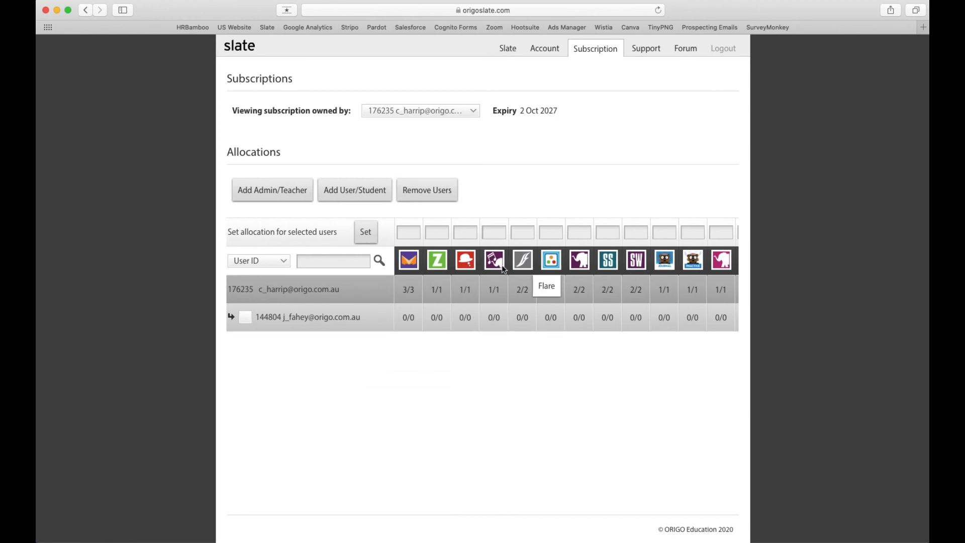